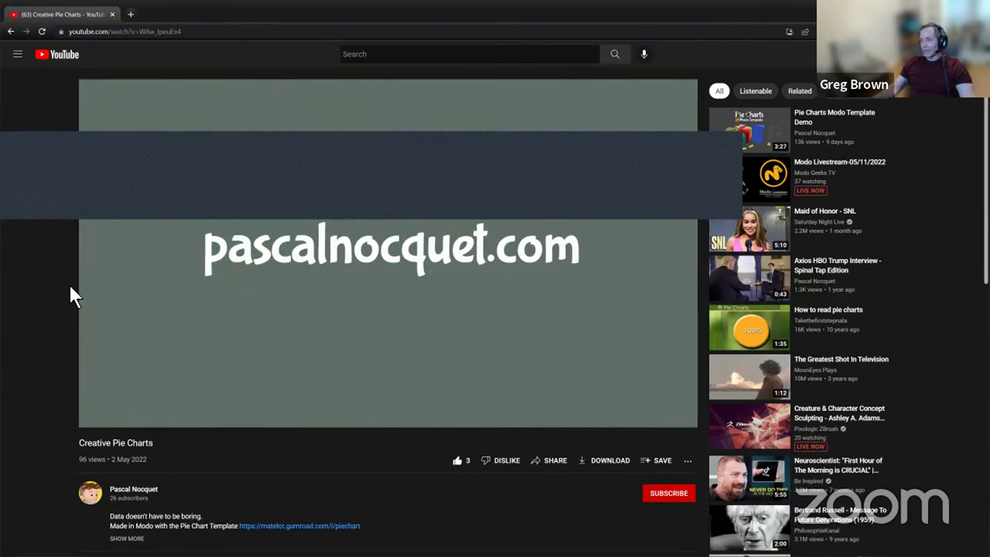
{"action": "scroll", "coordinate": [55, 347], "scroll_direction": "down", "scroll_amount": 1}
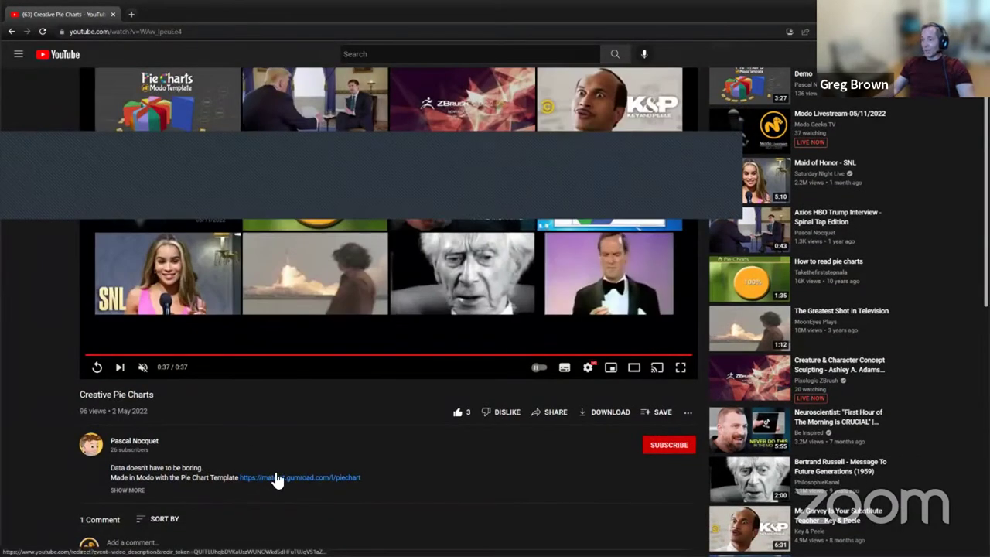
{"action": "scroll", "coordinate": [219, 438], "scroll_direction": "up", "scroll_amount": 1}
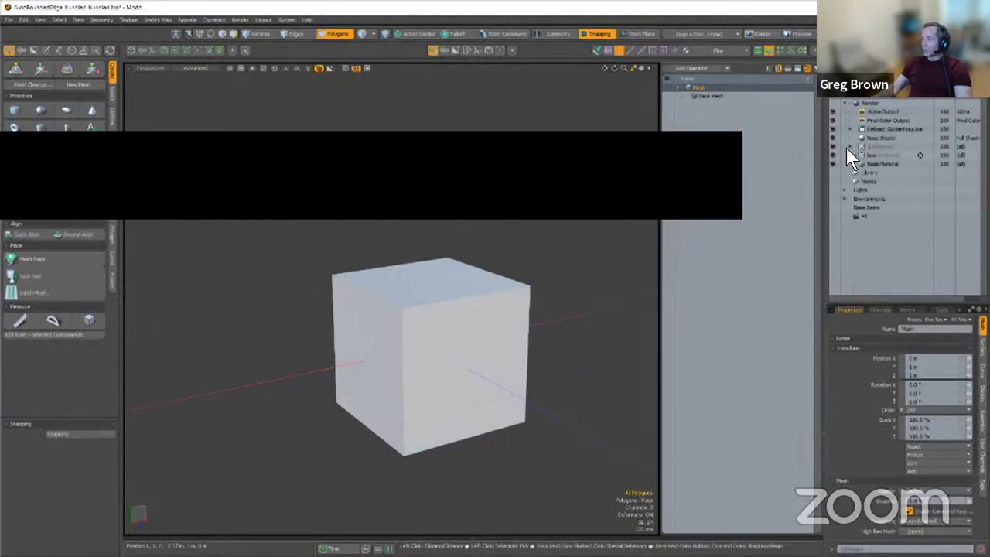
Step: Inspect the box material group's box_Normal texture and the surface normal settings of its M_box material
{"action": "left_click", "coordinate": [850, 155]}
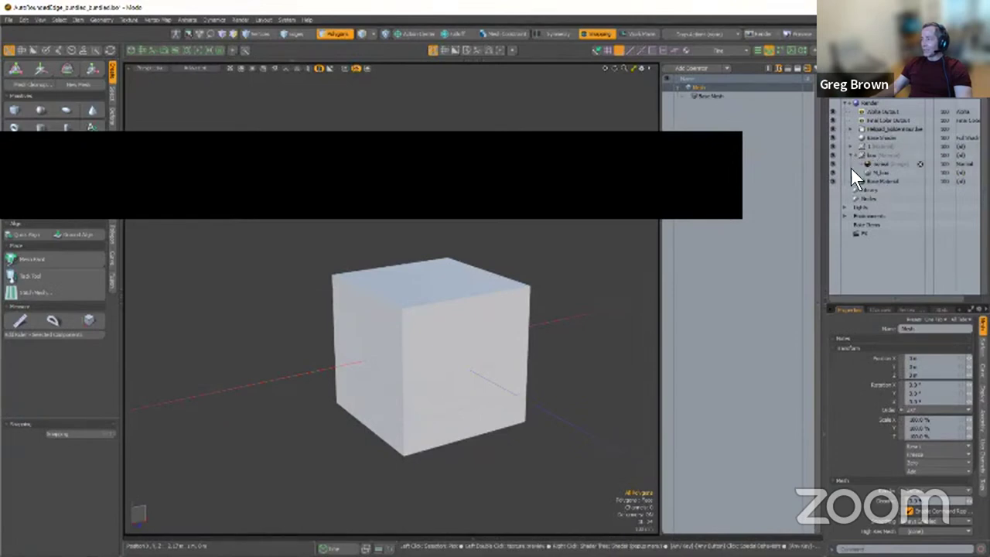
{"action": "left_click", "coordinate": [853, 153]}
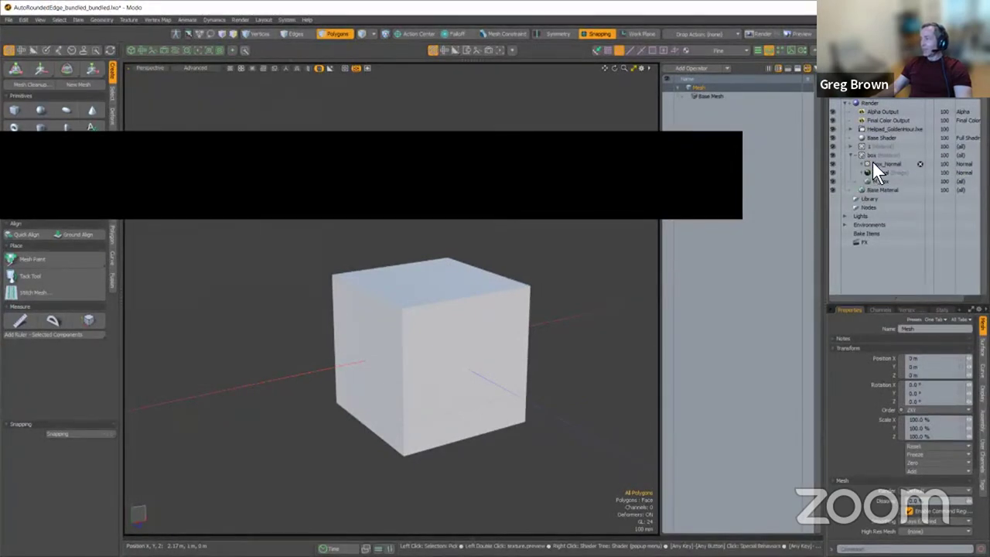
{"action": "left_click", "coordinate": [874, 164]}
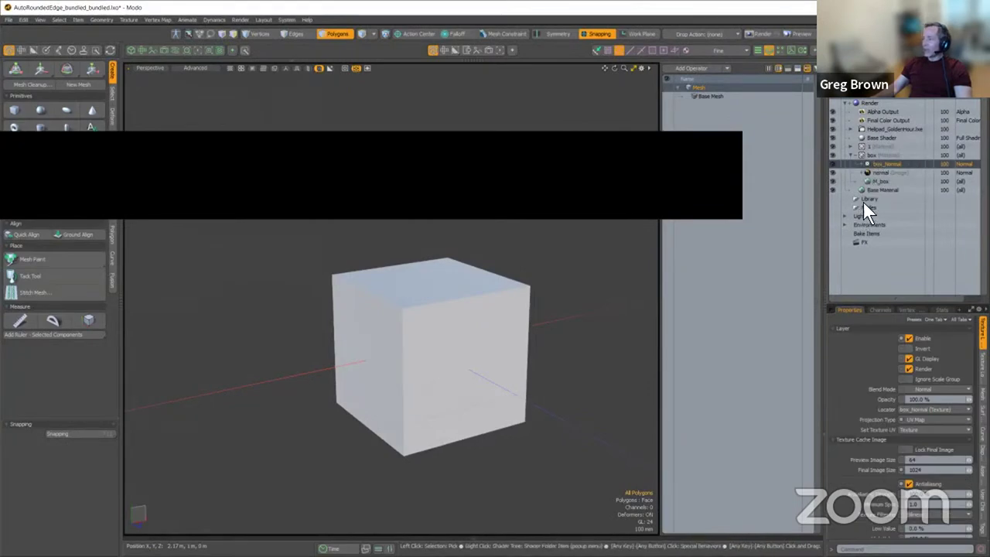
{"action": "left_click", "coordinate": [874, 182]}
{"action": "scroll", "coordinate": [886, 499], "scroll_direction": "down", "scroll_amount": 5}
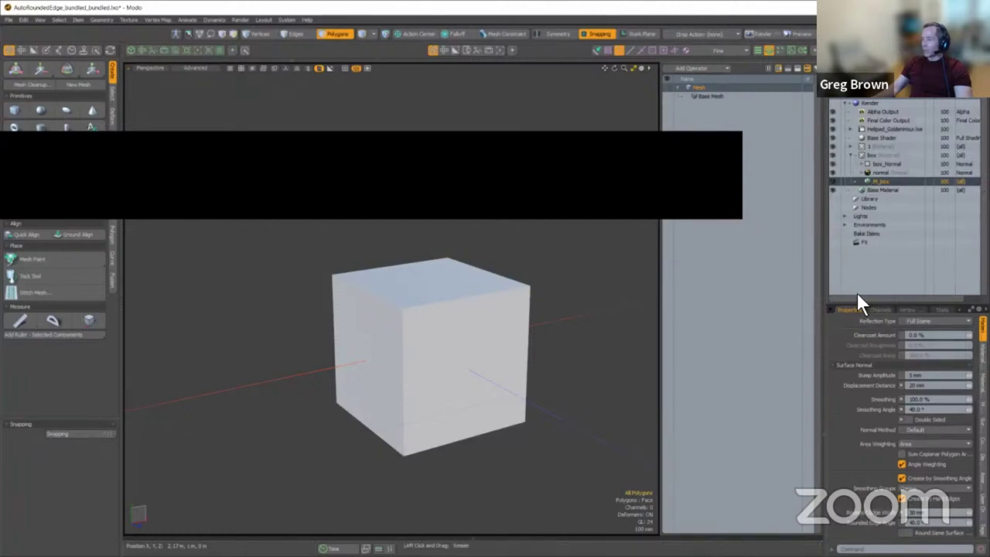
Step: Select the ProceduralRoundedEdge item and examine the rounded edges of its cube
{"action": "left_click", "coordinate": [859, 90]}
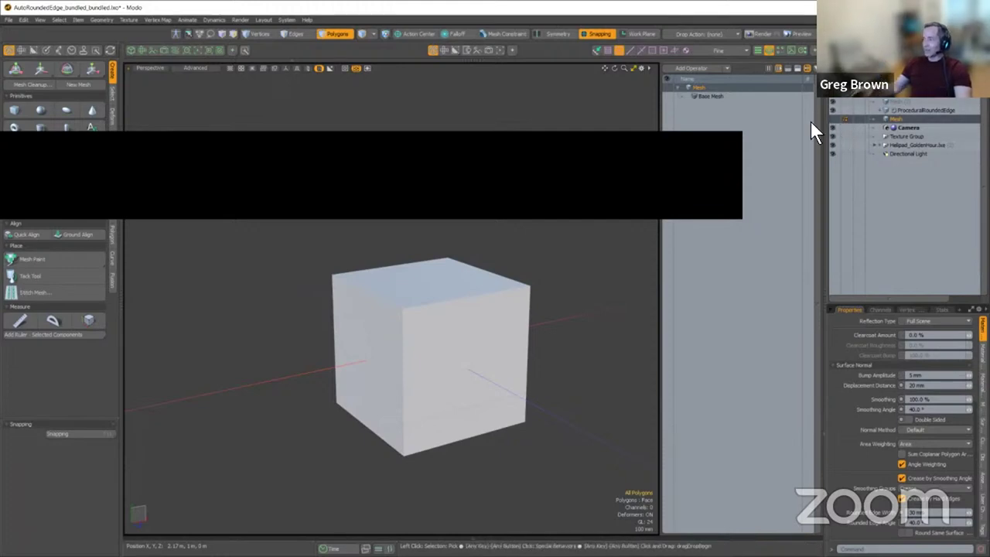
{"action": "left_click", "coordinate": [902, 111]}
{"action": "left_click_drag", "start_coordinate": [475, 271], "coordinate": [526, 317], "text": "alt"}
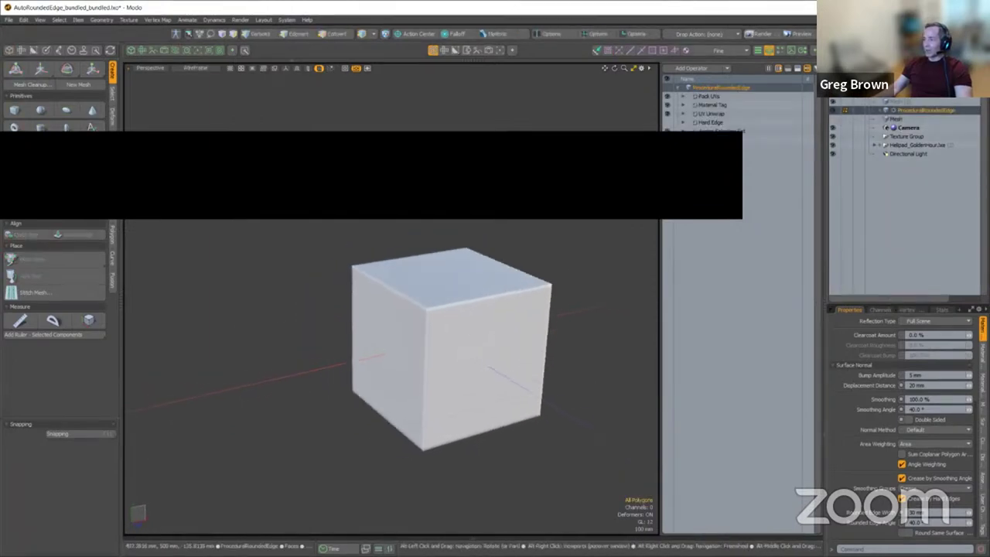
Step: Bevel the side face of the source Mesh cube outward into a narrow neck, widening and extending it into a larger end block
{"action": "left_click", "coordinate": [888, 117]}
{"action": "left_click_drag", "start_coordinate": [471, 366], "coordinate": [357, 369], "text": "alt"}
{"action": "left_click", "coordinate": [387, 332]}
{"action": "key", "text": "b"}
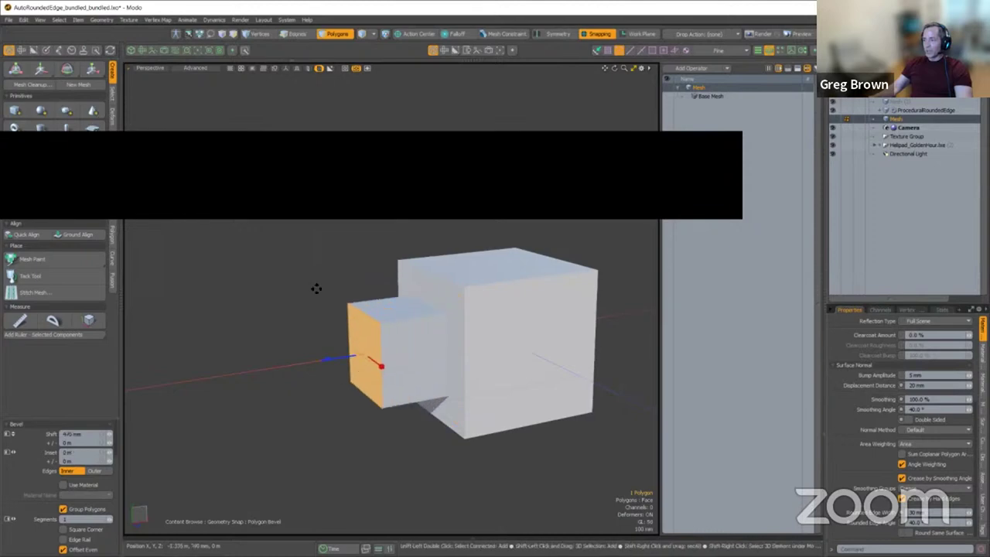
{"action": "left_click", "coordinate": [385, 376]}
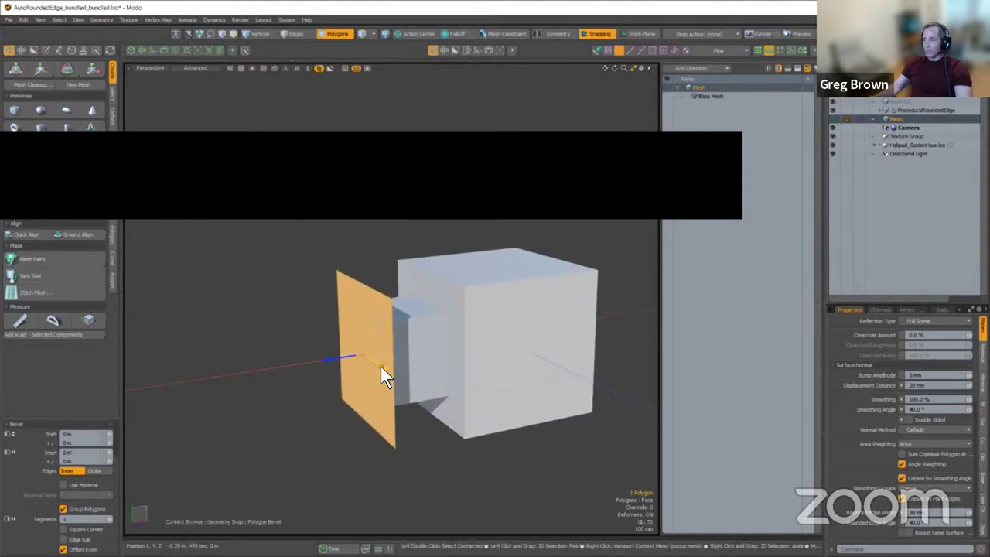
{"action": "left_click_drag", "start_coordinate": [329, 359], "coordinate": [327, 325]}
{"action": "key", "text": "space"}
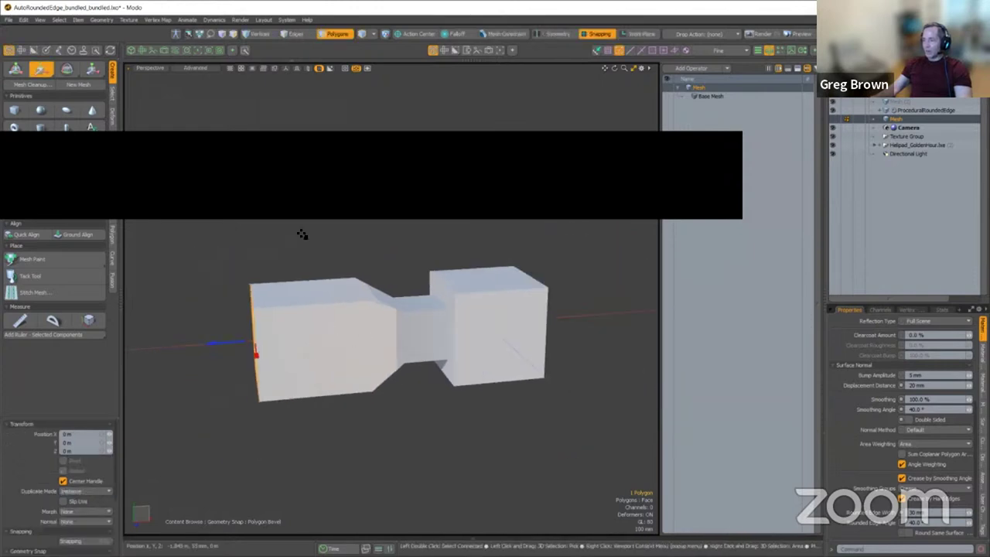
{"action": "left_click", "coordinate": [303, 232]}
Step: Select ProceduralRoundedEdge again and check the rounded edges around the new neck and end block
{"action": "left_click", "coordinate": [897, 110]}
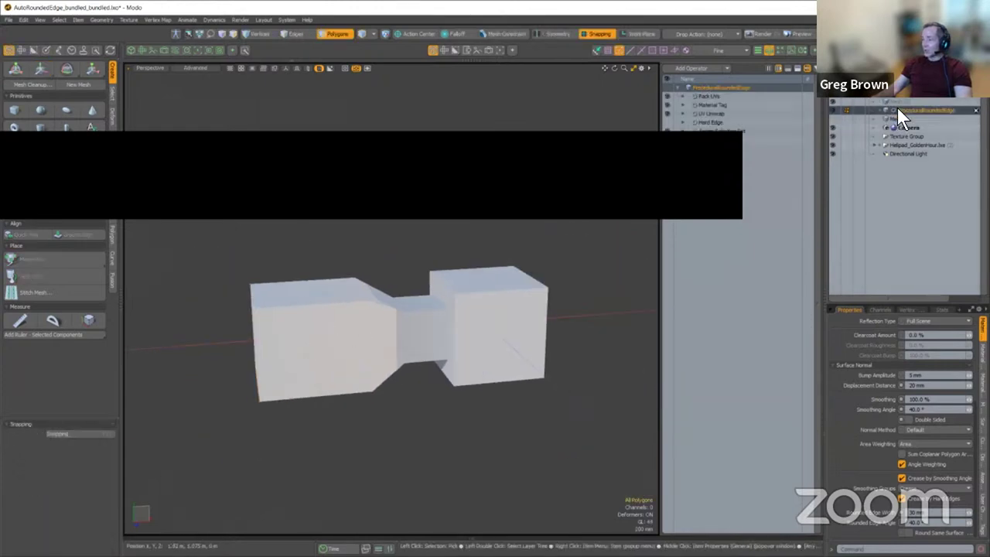
{"action": "left_click_drag", "start_coordinate": [423, 359], "coordinate": [390, 332], "text": "alt"}
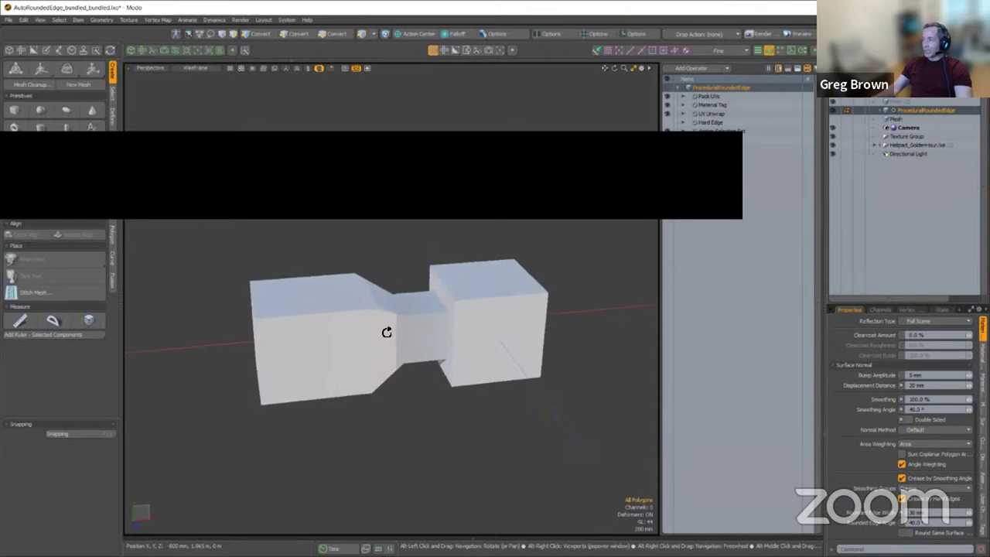
{"action": "left_click_drag", "start_coordinate": [473, 293], "coordinate": [416, 400], "text": "alt"}
{"action": "left_click_drag", "start_coordinate": [533, 390], "coordinate": [371, 344], "text": "alt"}
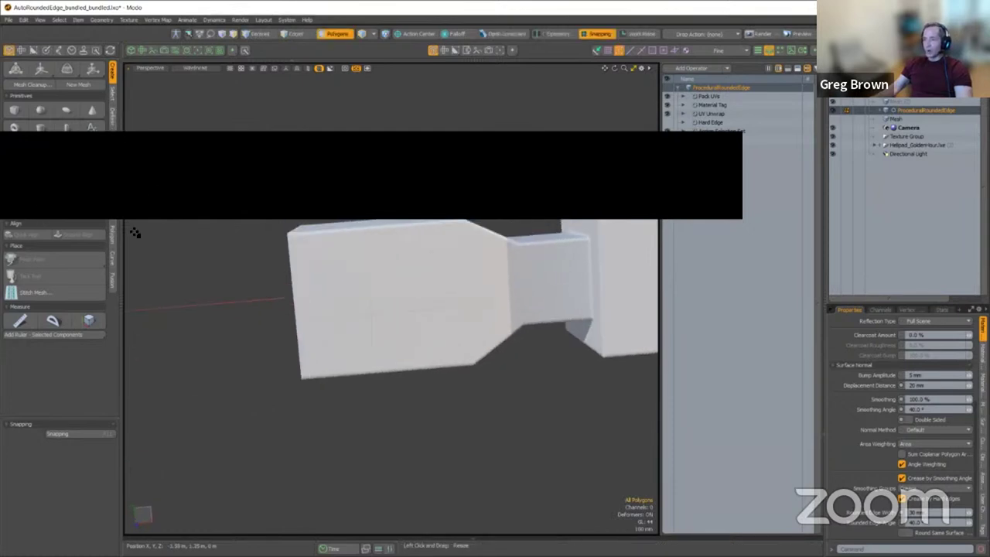
Step: Cut a rectangular notch about 575 mm wide into the upper side of the Mesh's end block with a primitive slice set to Subtract
{"action": "left_click", "coordinate": [110, 243]}
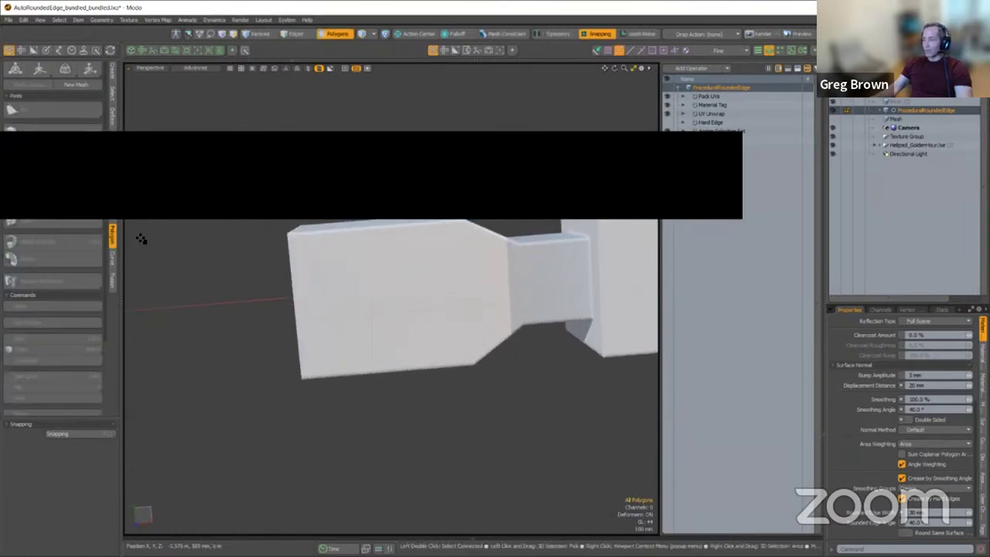
{"action": "left_click", "coordinate": [933, 119]}
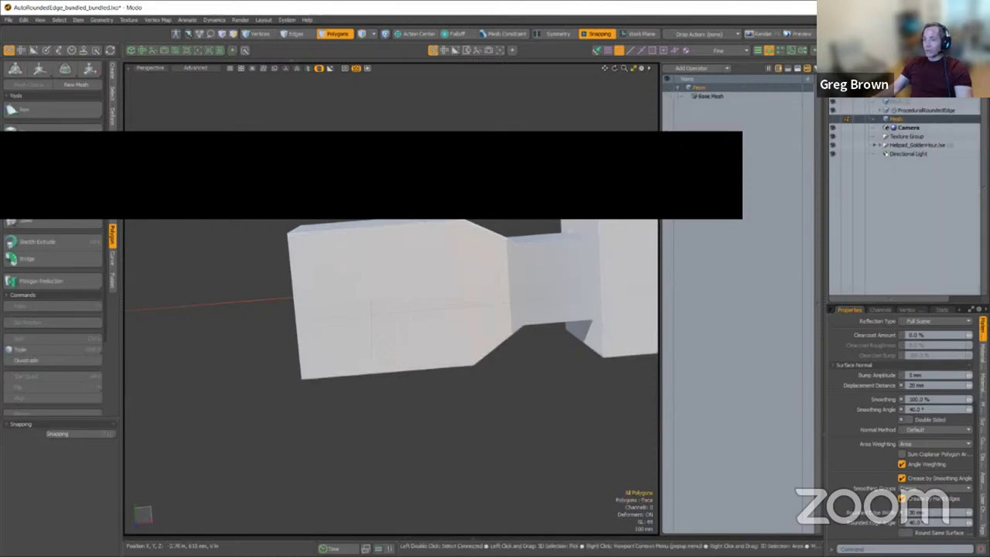
{"action": "left_click", "coordinate": [108, 162]}
{"action": "left_click", "coordinate": [39, 193]}
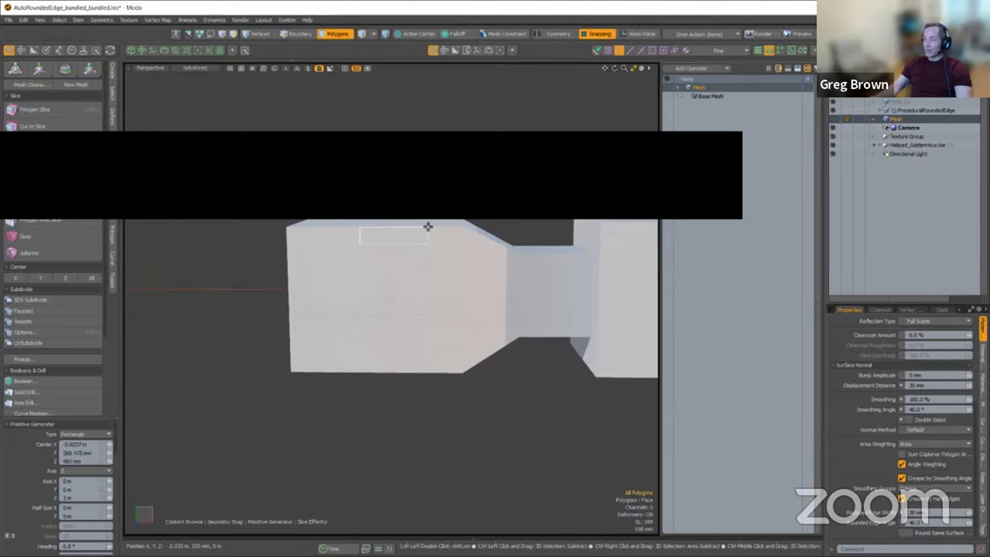
{"action": "left_click_drag", "start_coordinate": [337, 310], "coordinate": [379, 325], "text": "alt"}
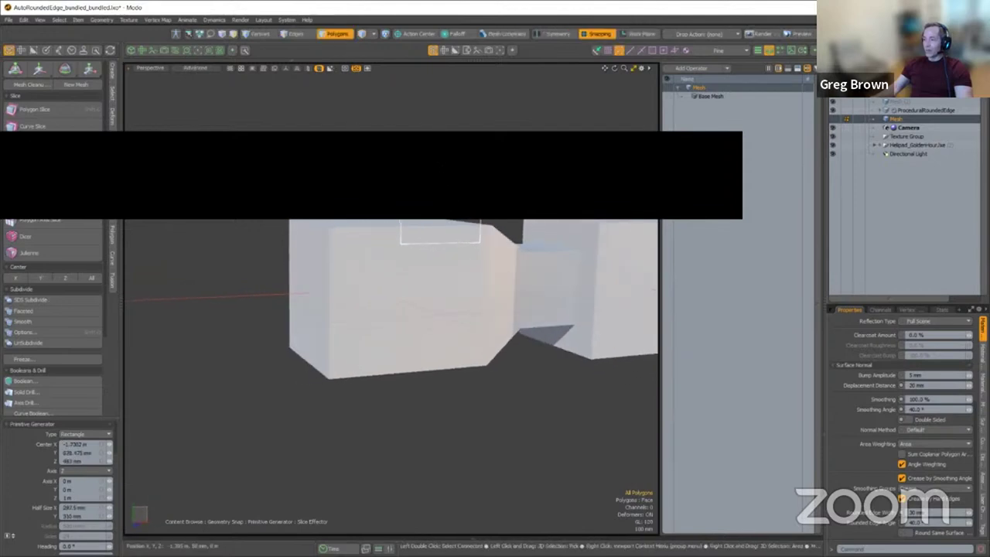
{"action": "scroll", "coordinate": [29, 480], "scroll_direction": "down", "scroll_amount": 5}
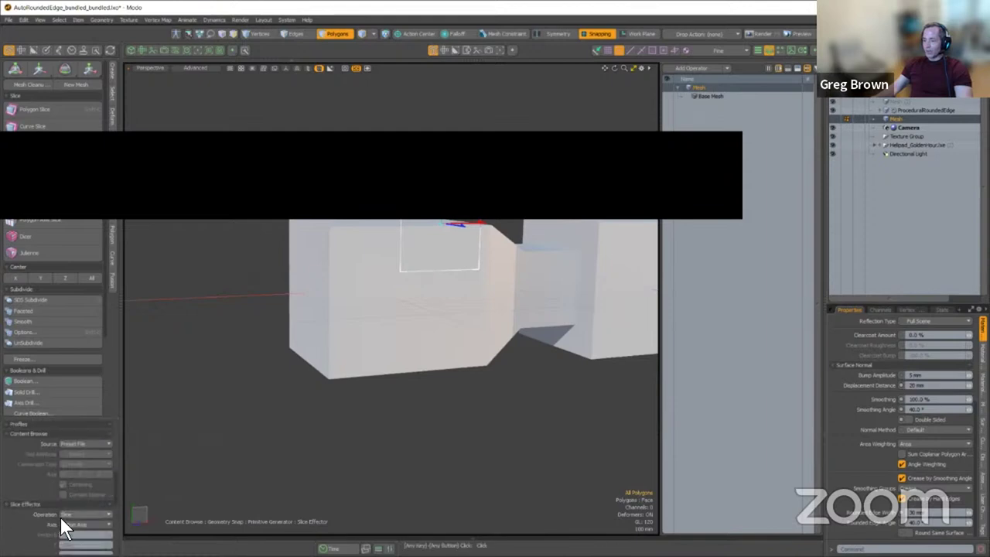
{"action": "left_click", "coordinate": [62, 515]}
{"action": "left_click_drag", "start_coordinate": [313, 334], "coordinate": [298, 254], "text": "alt"}
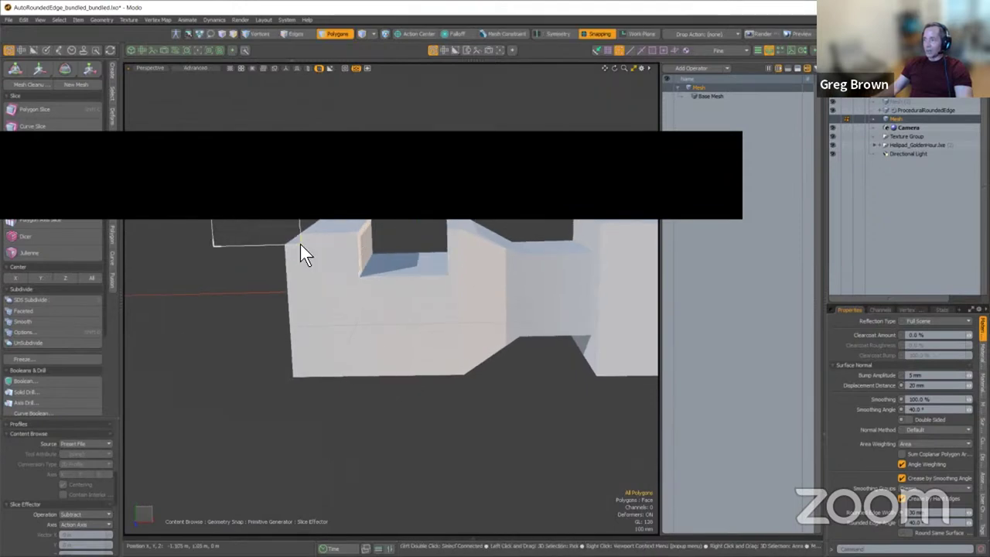
Step: Subtract a 24-sided circle with a radius of about 288 mm from the end block's upper outer corner
{"action": "scroll", "coordinate": [33, 496], "scroll_direction": "down", "scroll_amount": 5}
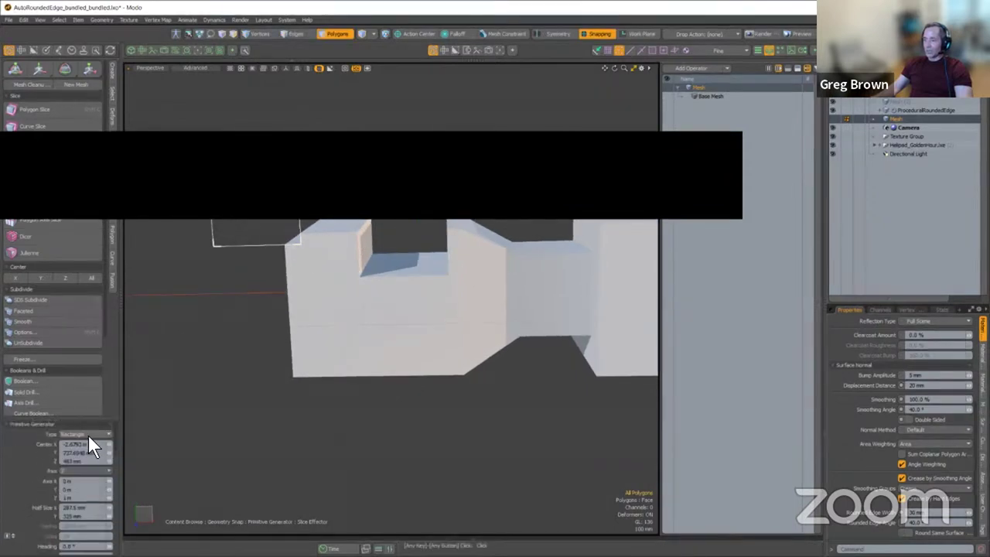
{"action": "left_click", "coordinate": [88, 435]}
{"action": "left_click", "coordinate": [82, 444]}
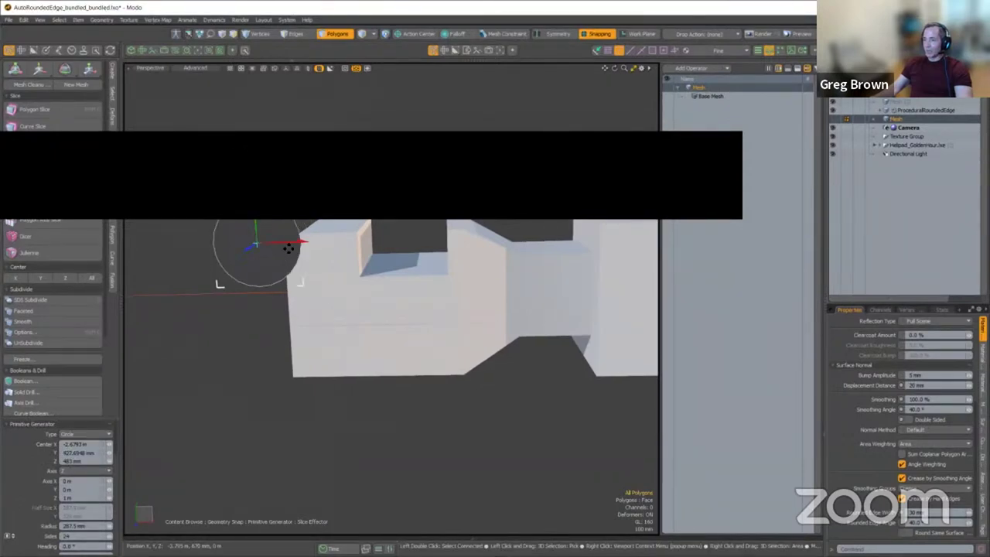
{"action": "left_click_drag", "start_coordinate": [292, 252], "coordinate": [318, 441], "text": "alt"}
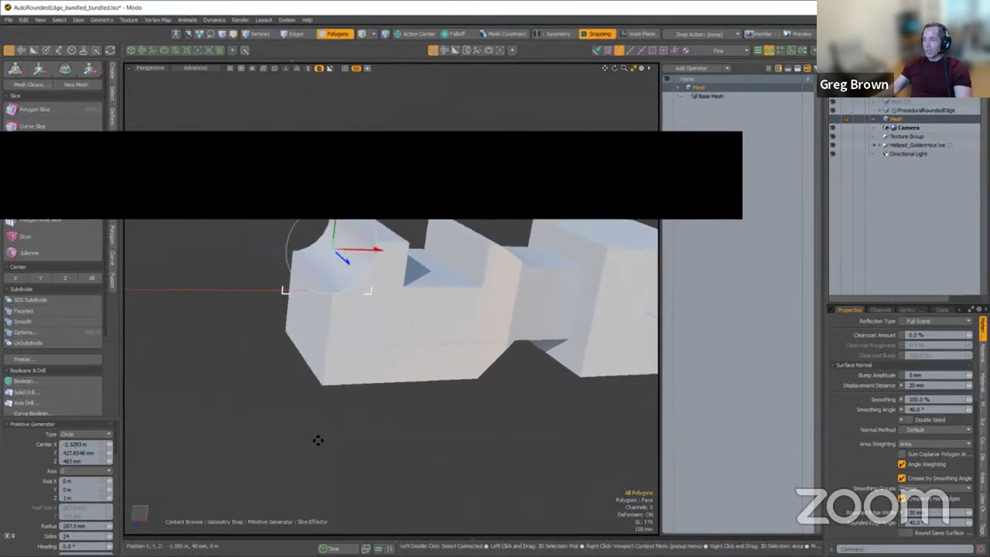
{"action": "key", "text": "space"}
Step: Select the ProceduralRoundedEdge item and examine the edges around the rectangular notch and circular cutout
{"action": "left_click", "coordinate": [896, 109]}
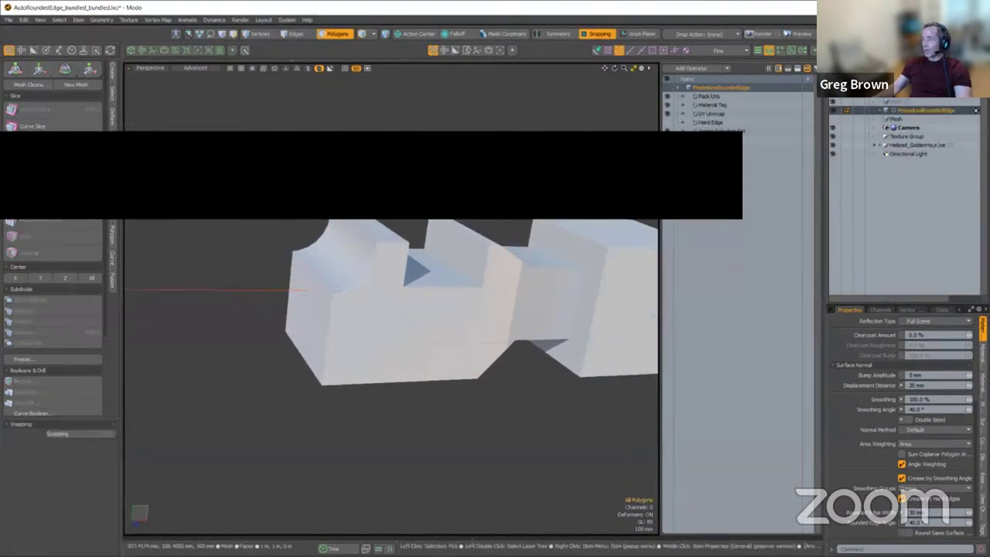
{"action": "left_click_drag", "start_coordinate": [331, 464], "coordinate": [478, 409], "text": "alt"}
{"action": "key", "text": "3"}
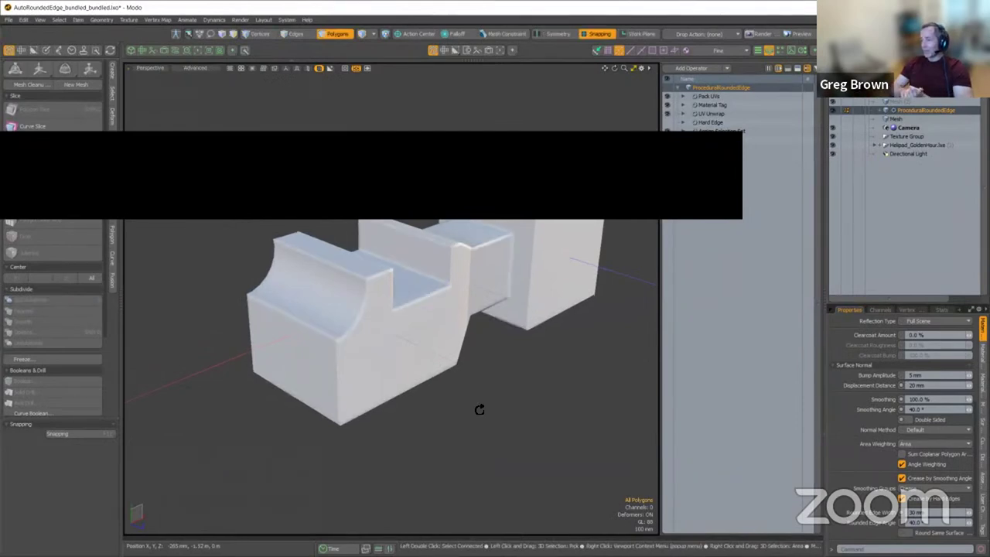
{"action": "left_click_drag", "start_coordinate": [308, 357], "coordinate": [305, 307], "text": "alt"}
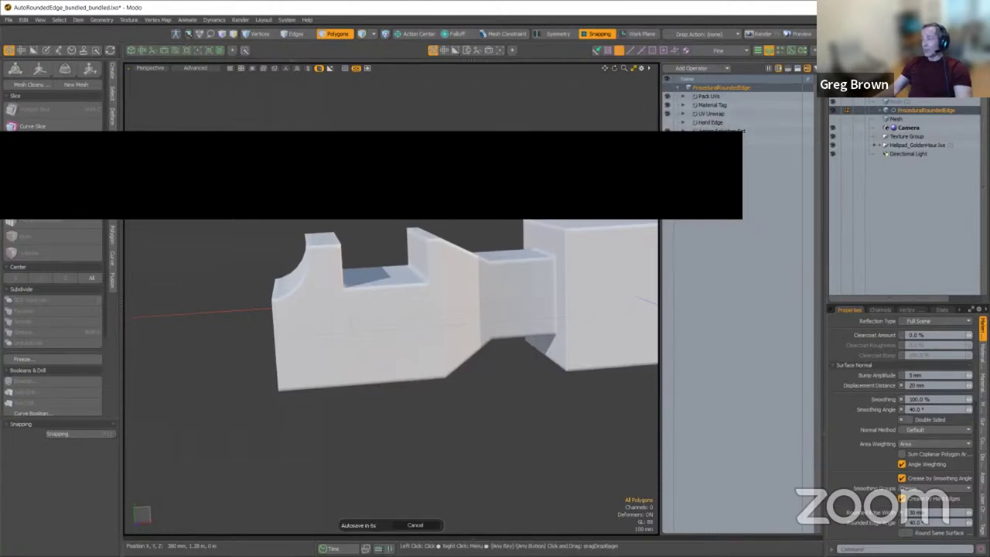
Step: View the whole rounded-edge model and bring up the M_box material's surface normal settings in the shader tree
{"action": "left_click", "coordinate": [858, 77]}
{"action": "left_click", "coordinate": [839, 77]}
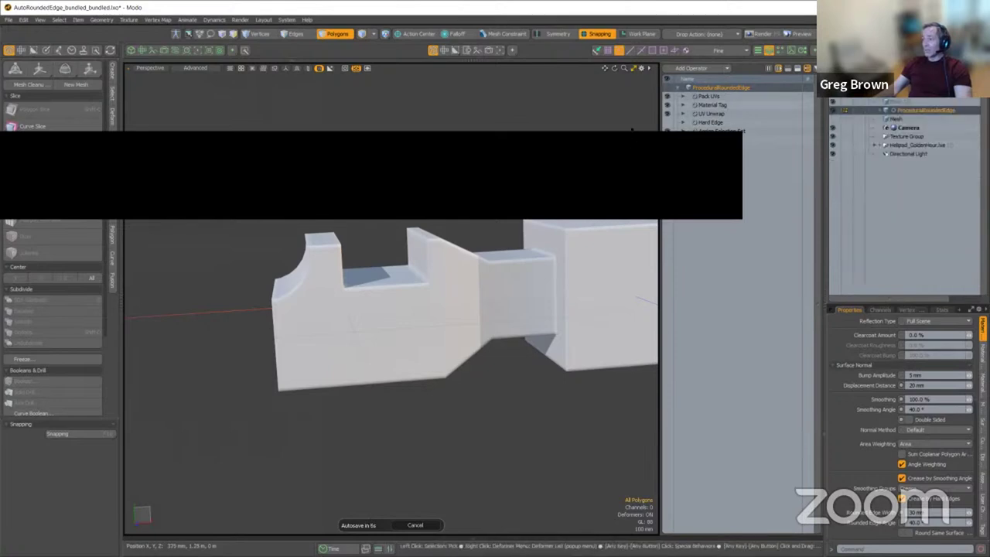
{"action": "left_click_drag", "start_coordinate": [583, 286], "coordinate": [340, 311], "text": "alt"}
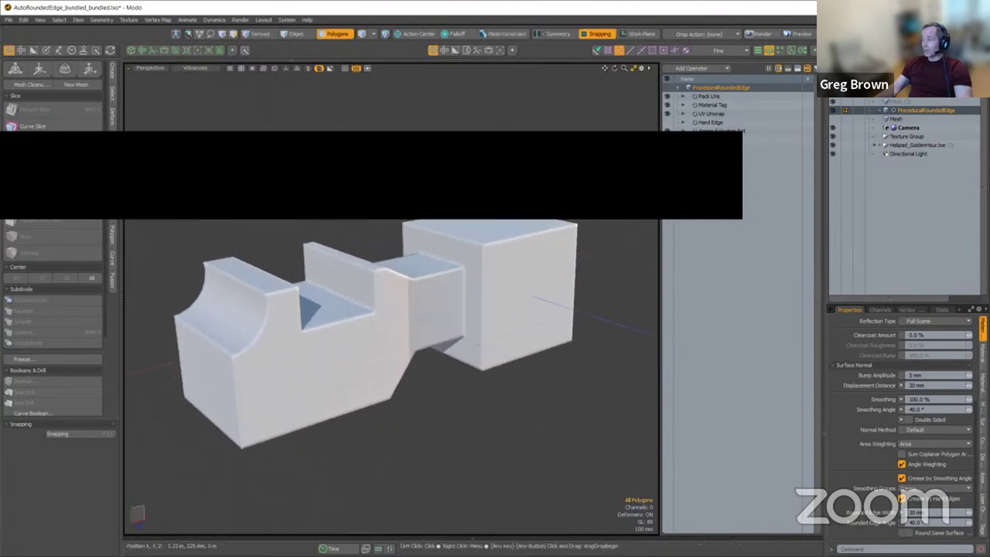
{"action": "left_click", "coordinate": [870, 93]}
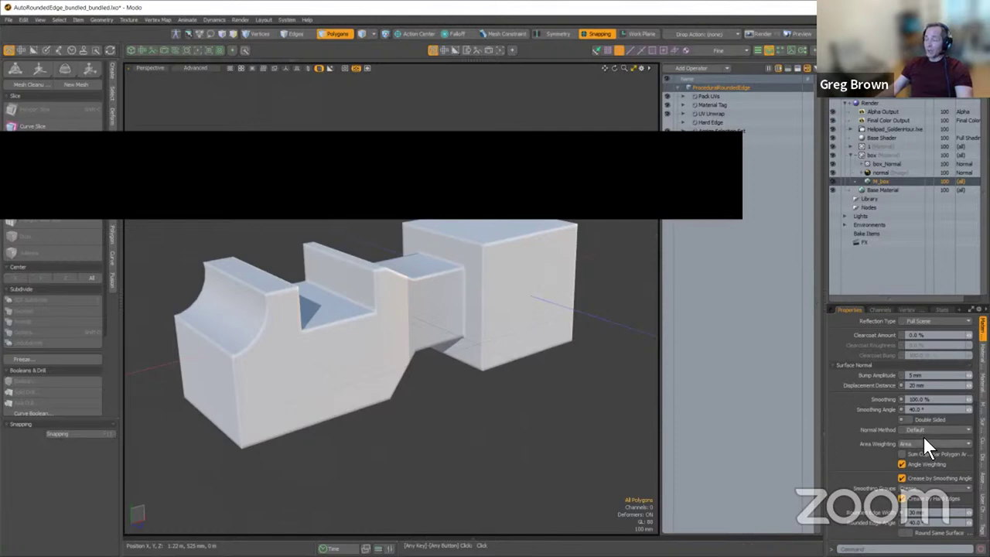
{"action": "left_click_drag", "start_coordinate": [420, 411], "coordinate": [464, 309], "text": "alt"}
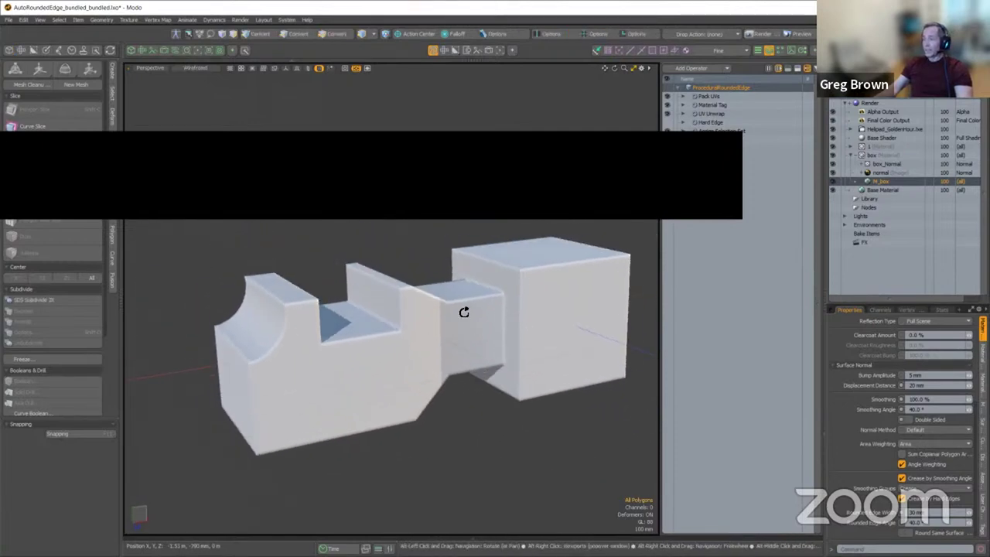